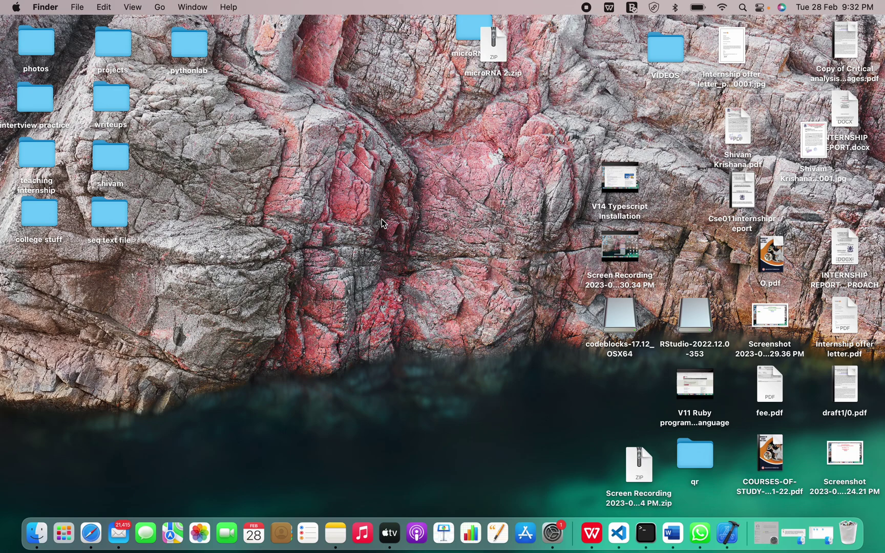
- Capture the entire screen with Shift-Command-3, saving a screenshot to the desktop
key(c)
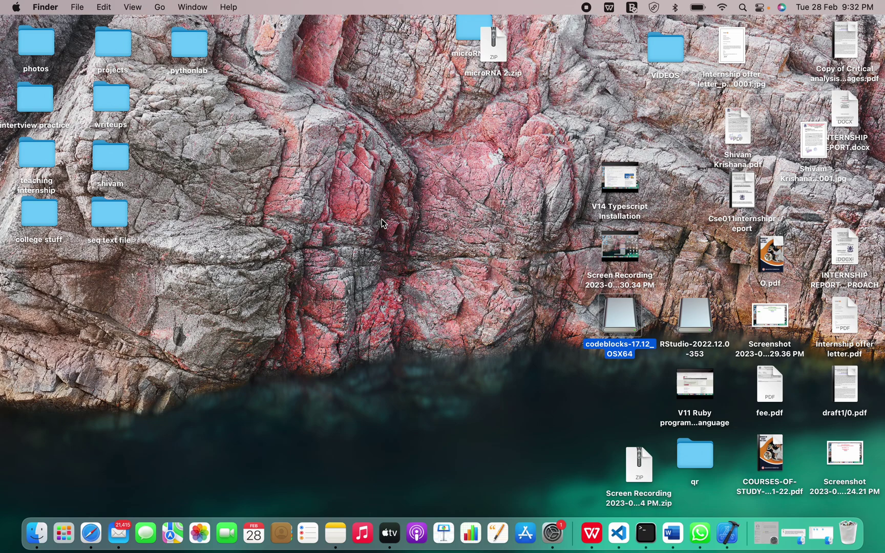
key(super+shift+3)
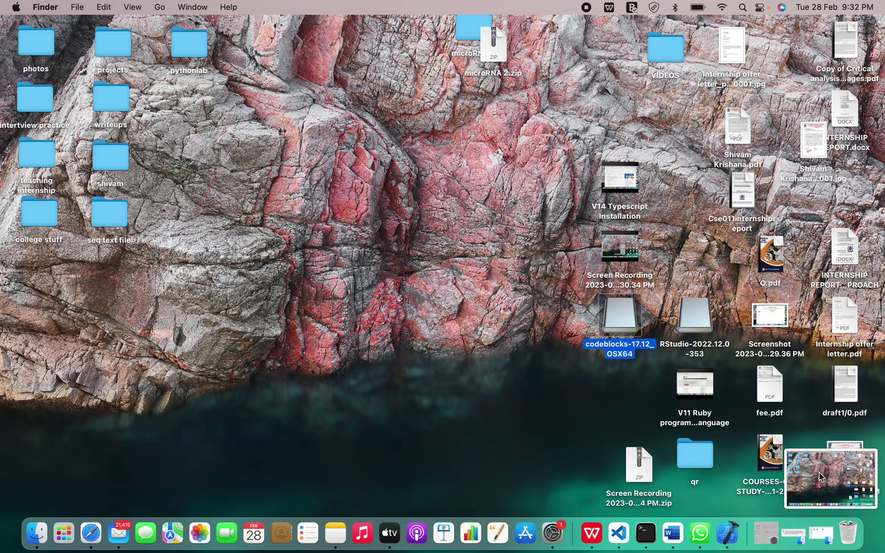
click(515, 322)
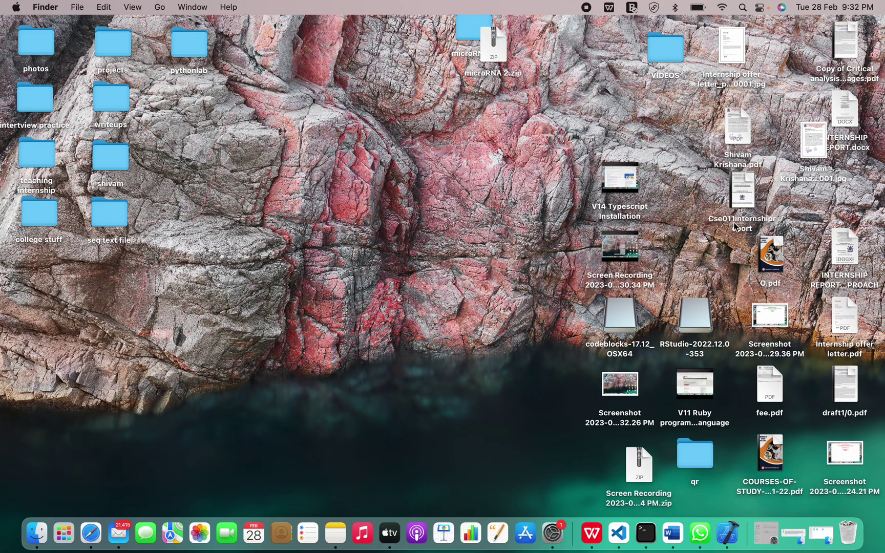
- View the new 9.32.26 PM screenshot full-size in Preview, then close it
double_click(609, 393)
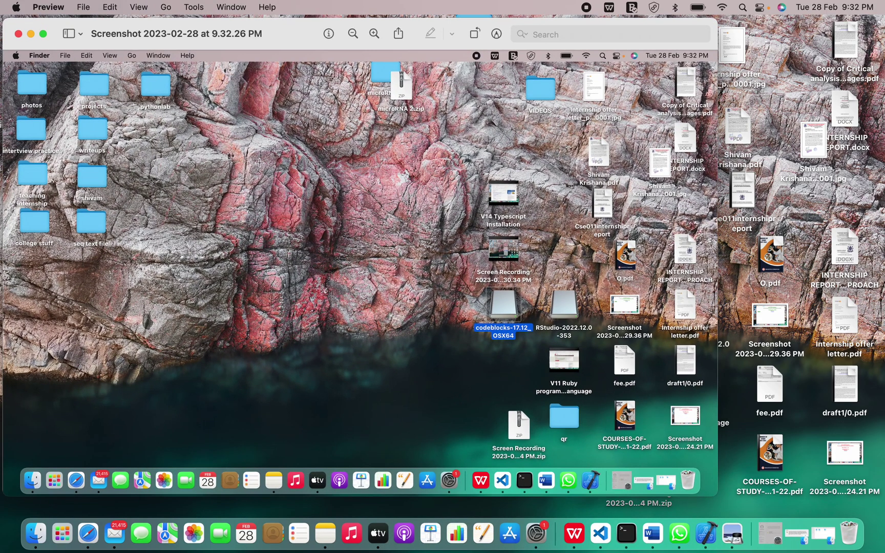
double_click(215, 88)
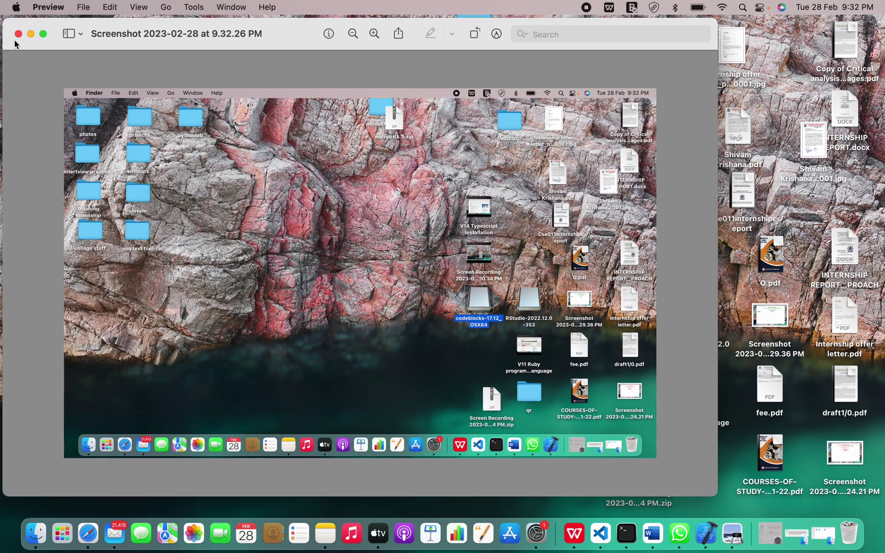
click(17, 34)
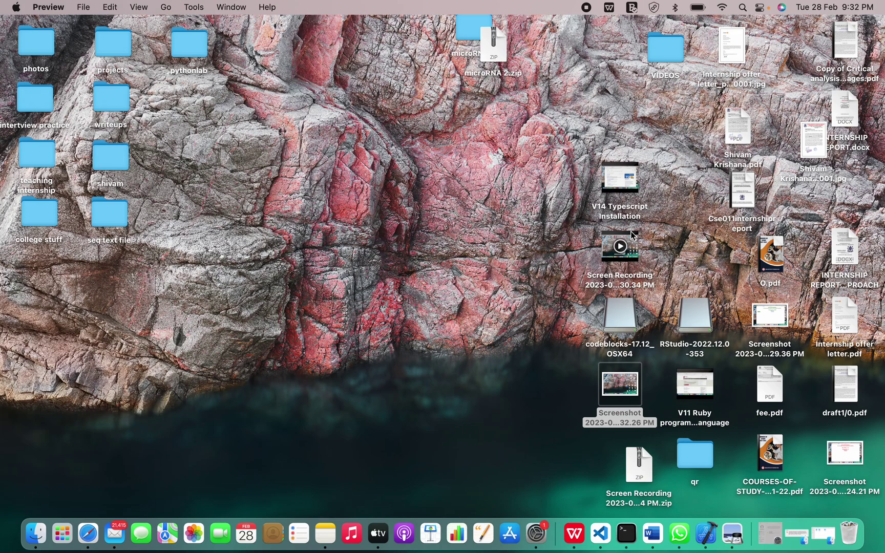
- Launch the Screenshot app through Spotlight search to bring up the capture toolbar
click(743, 7)
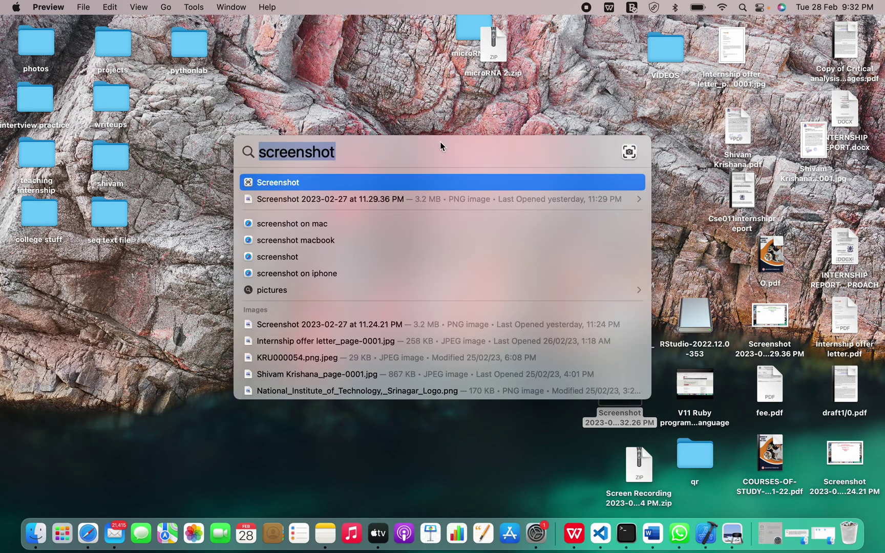
key(Return)
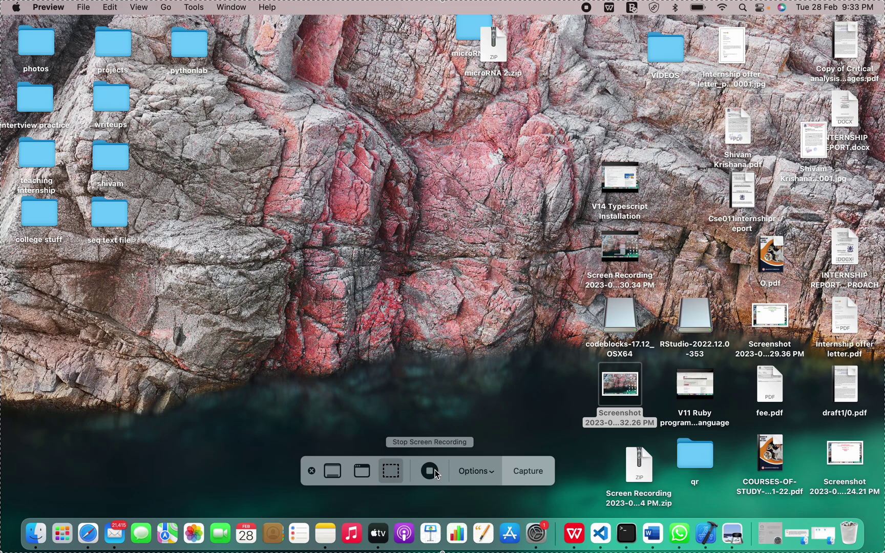
click(492, 471)
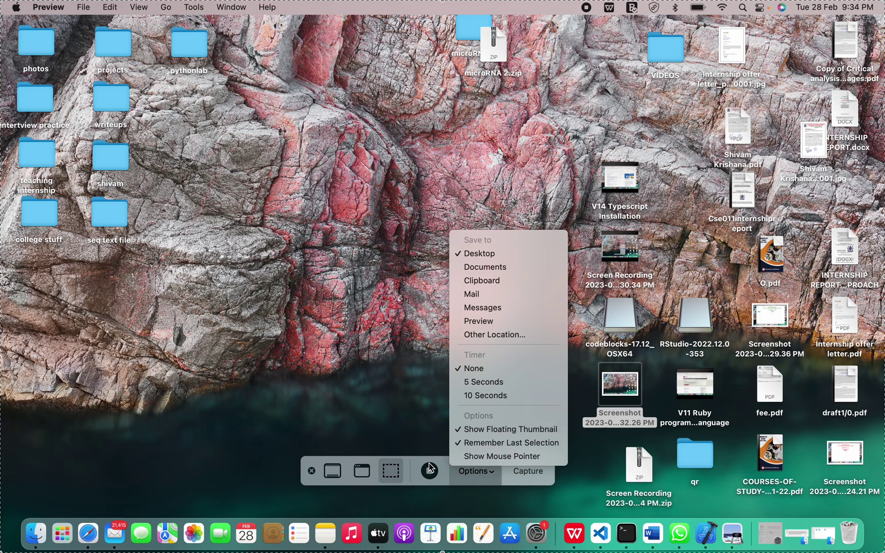
click(493, 477)
click(496, 479)
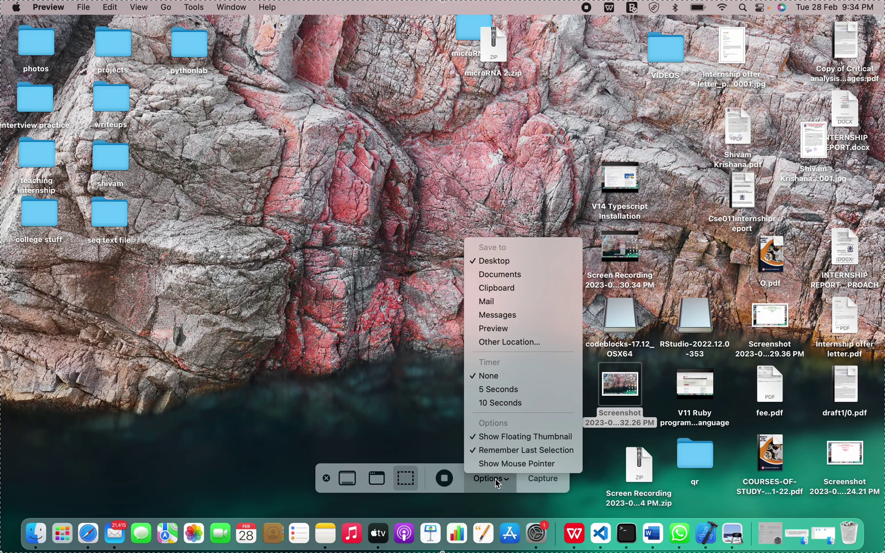
click(410, 375)
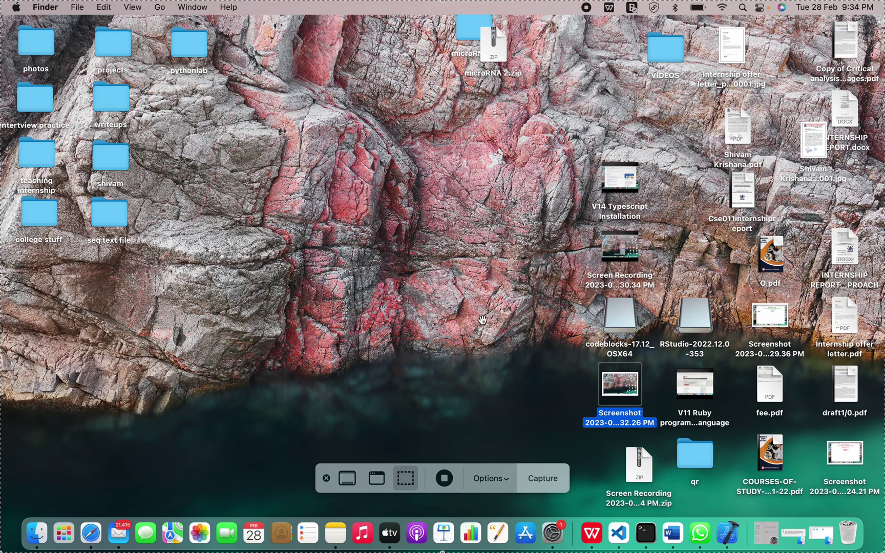
- Dismiss the capture toolbar, then view the 9.32.26 PM screenshot in Preview and close it
click(326, 478)
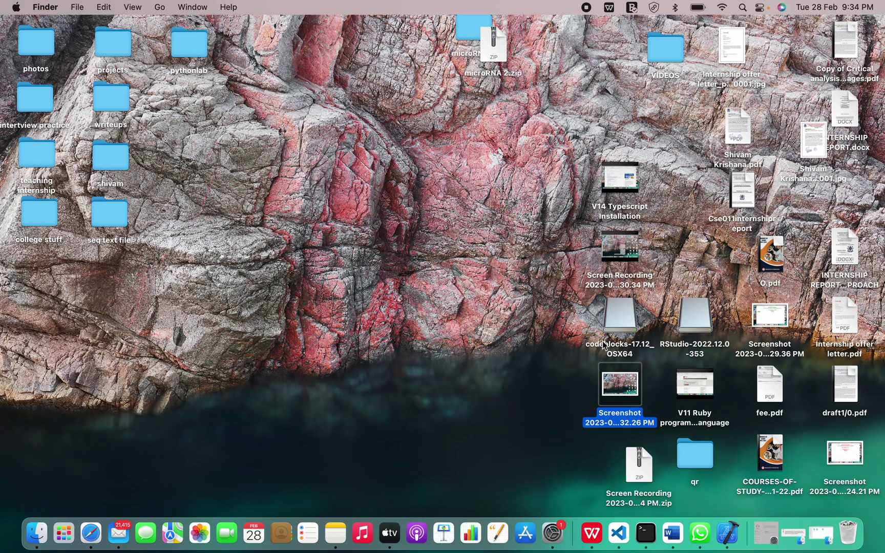
double_click(619, 385)
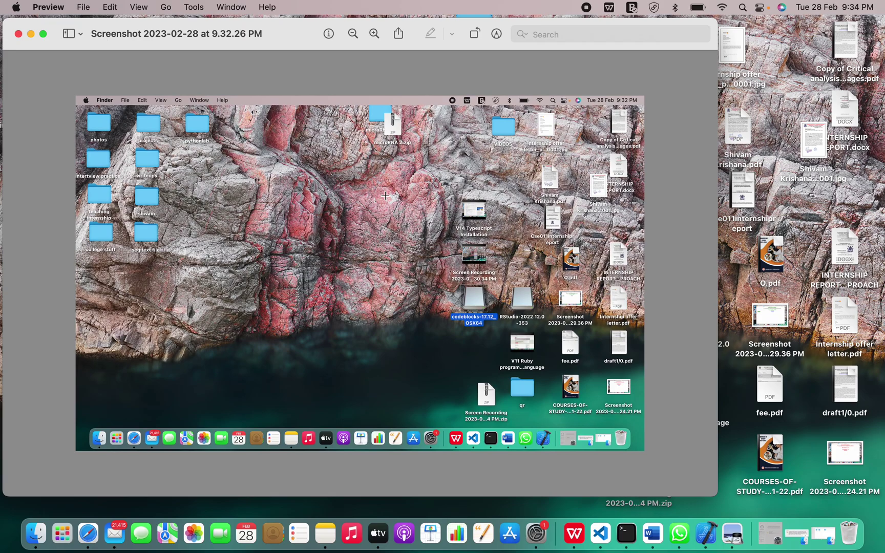
click(18, 33)
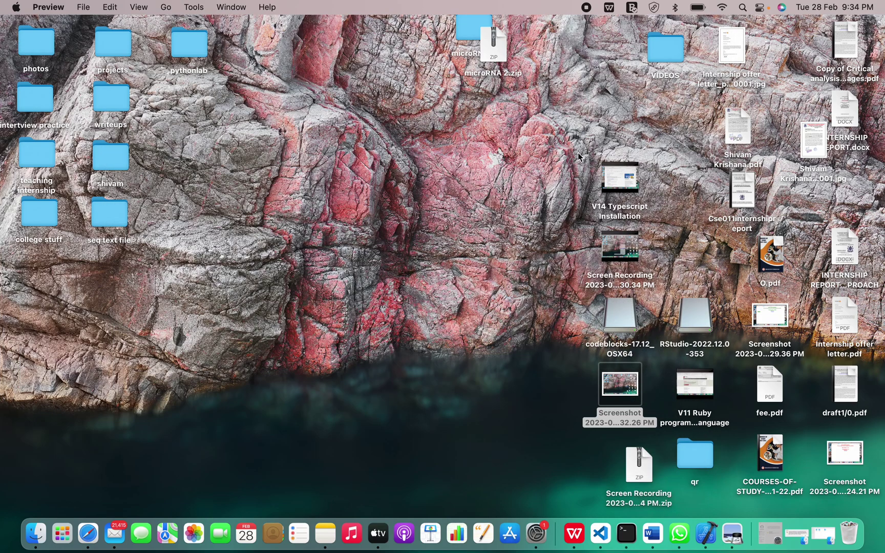
- Play the 9.30.34 PM screen recording in QuickTime Player, pausing once, then close the player
double_click(633, 248)
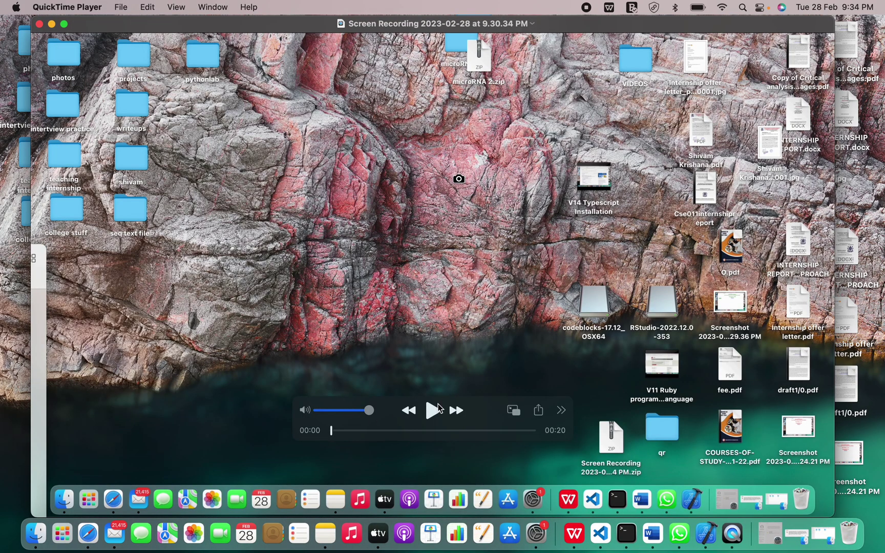
click(435, 409)
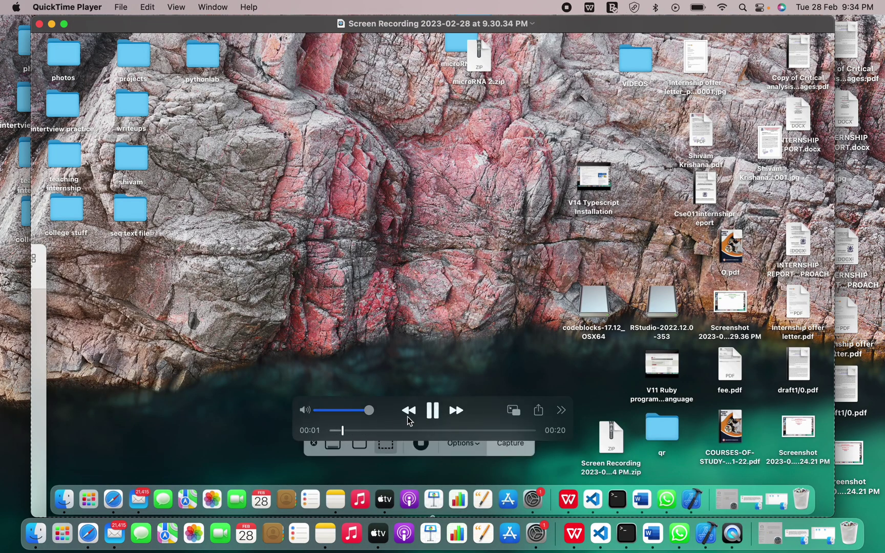
click(432, 410)
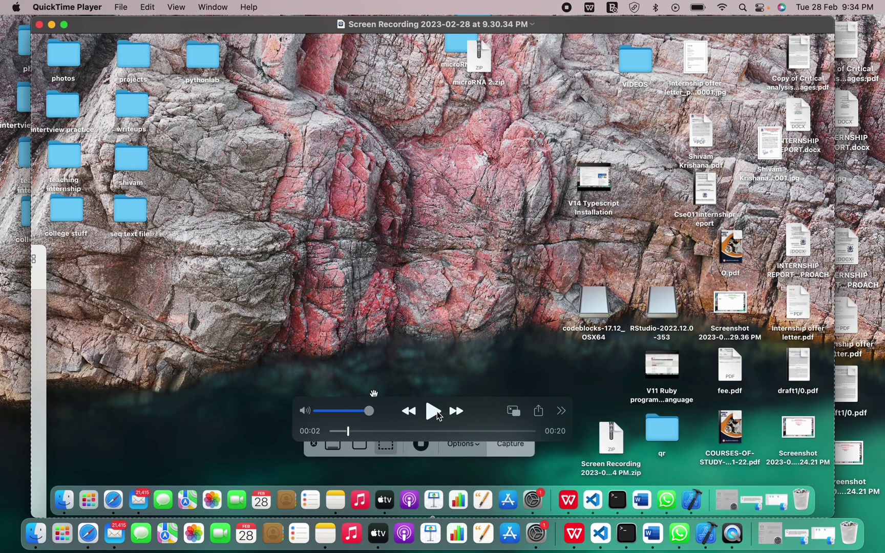
click(436, 411)
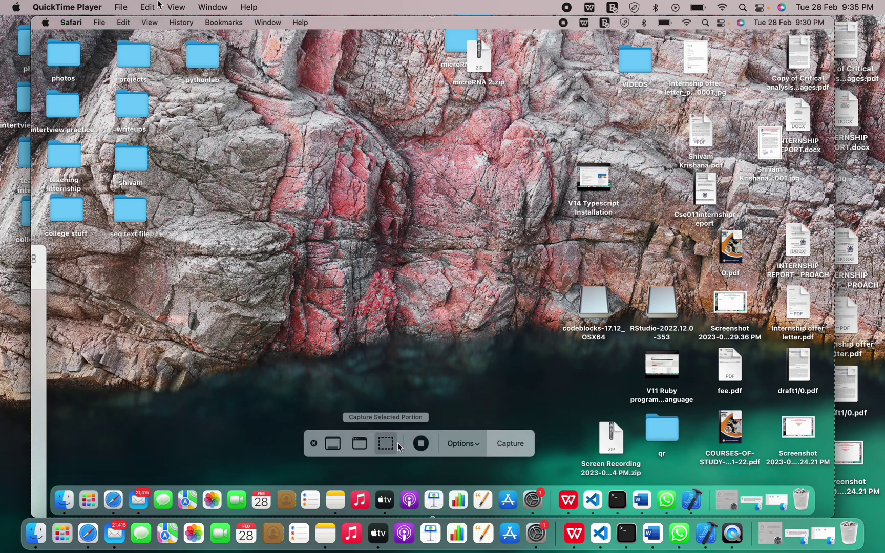
drag(143, 25, 148, 151)
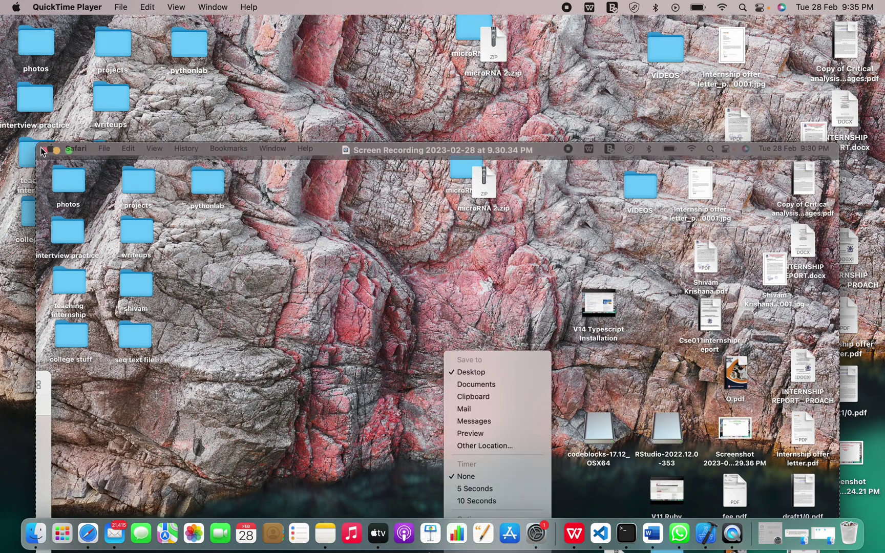
click(44, 149)
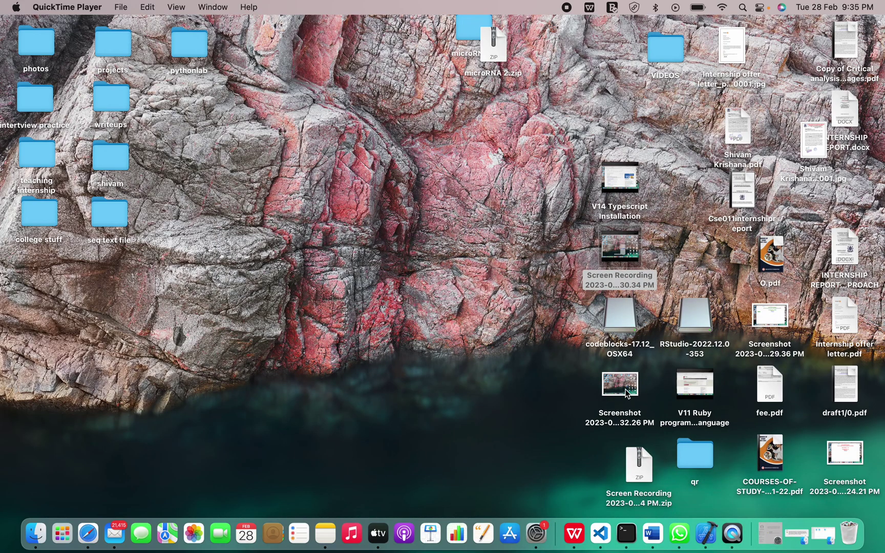